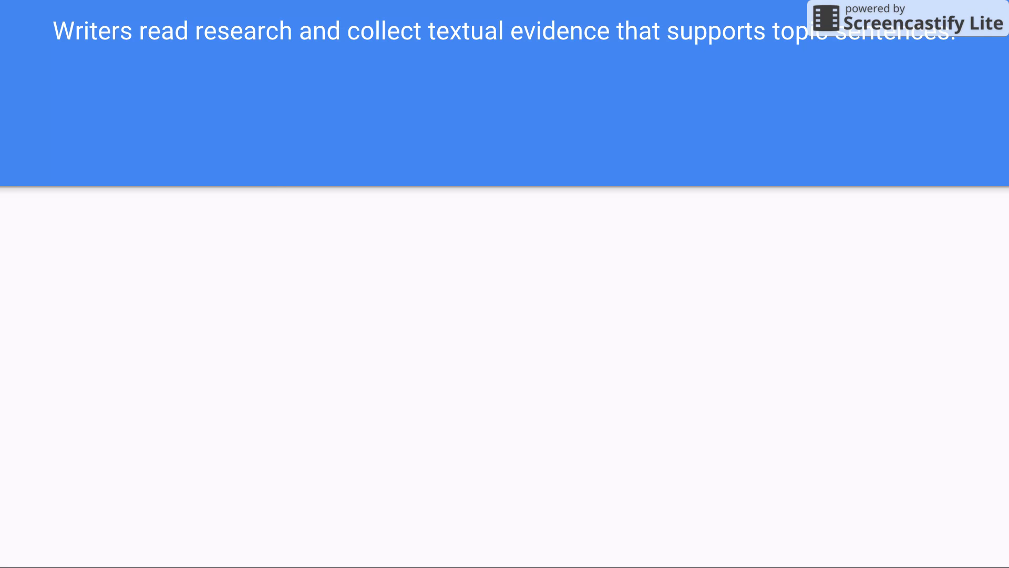
key(Right)
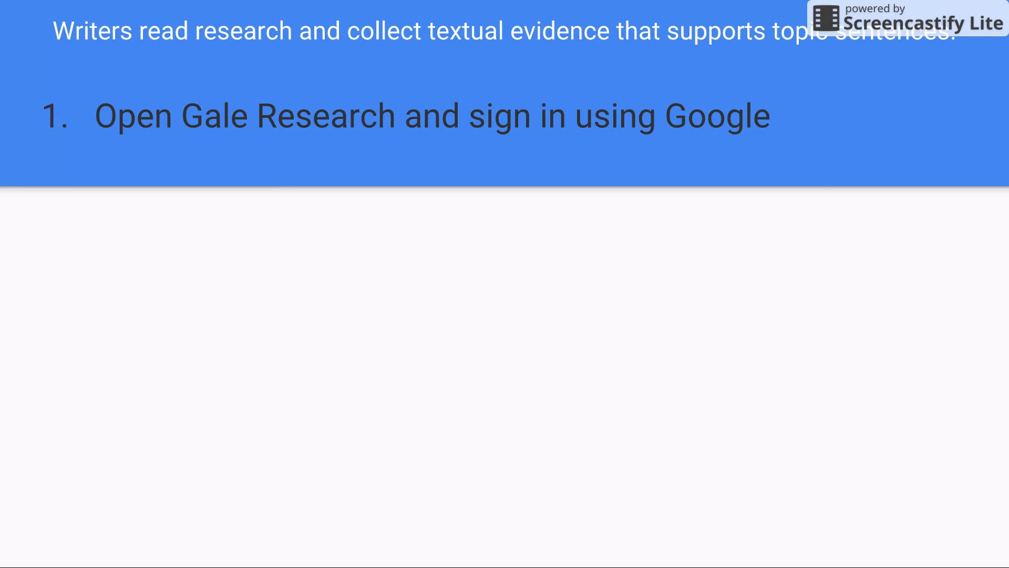
- Advance the slideshow to show all three setup steps: Gale, EasyBib and headphones
key(Right)
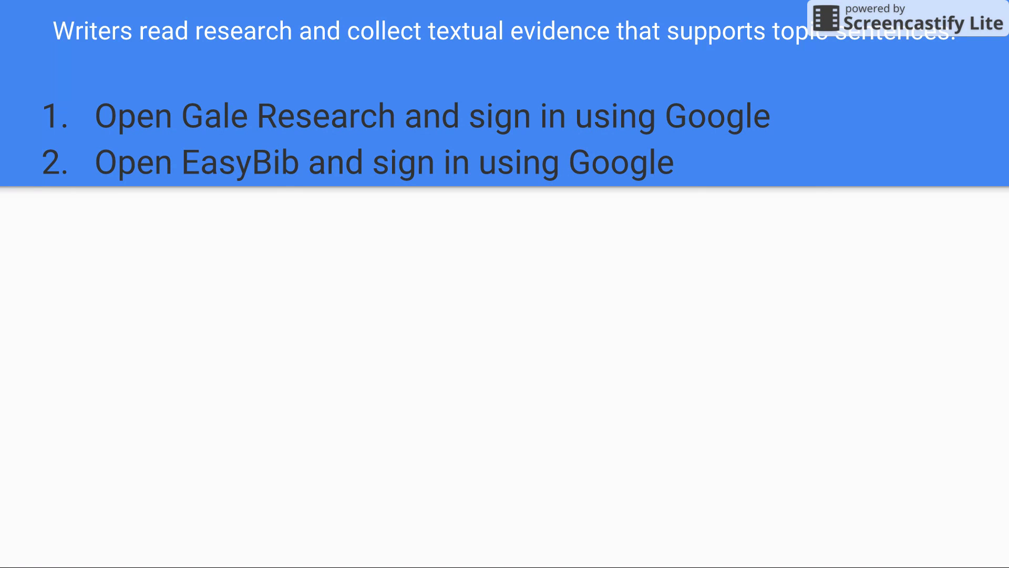
key(Right)
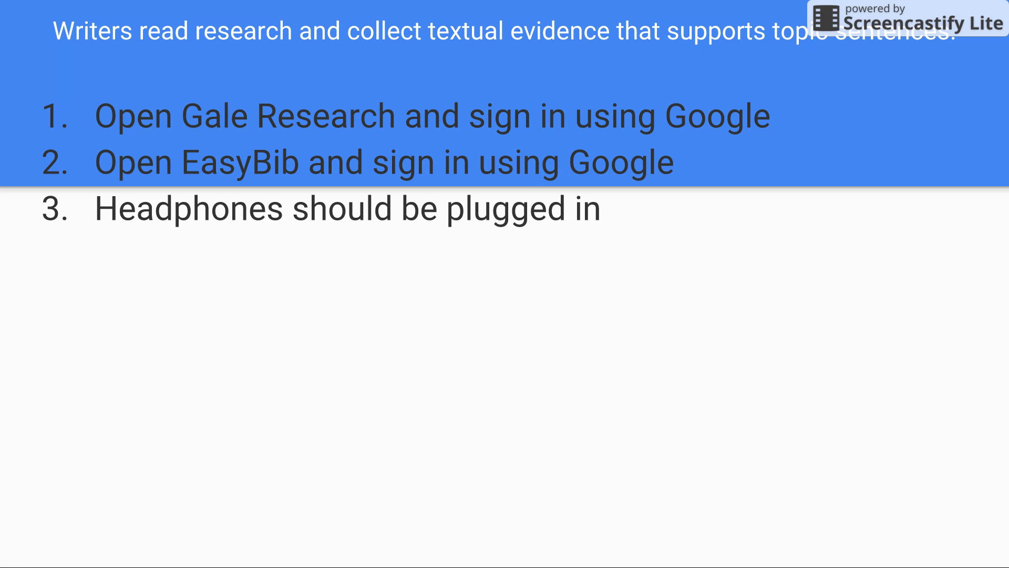
- Leave the slideshow, go to EasyBib and sign in with the Google account
key(Escape)
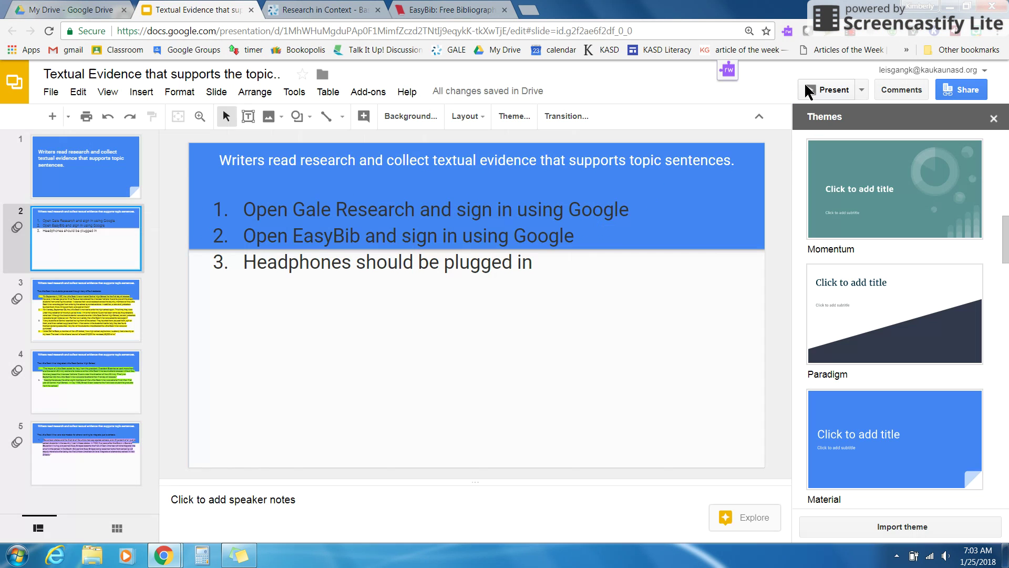
click(315, 12)
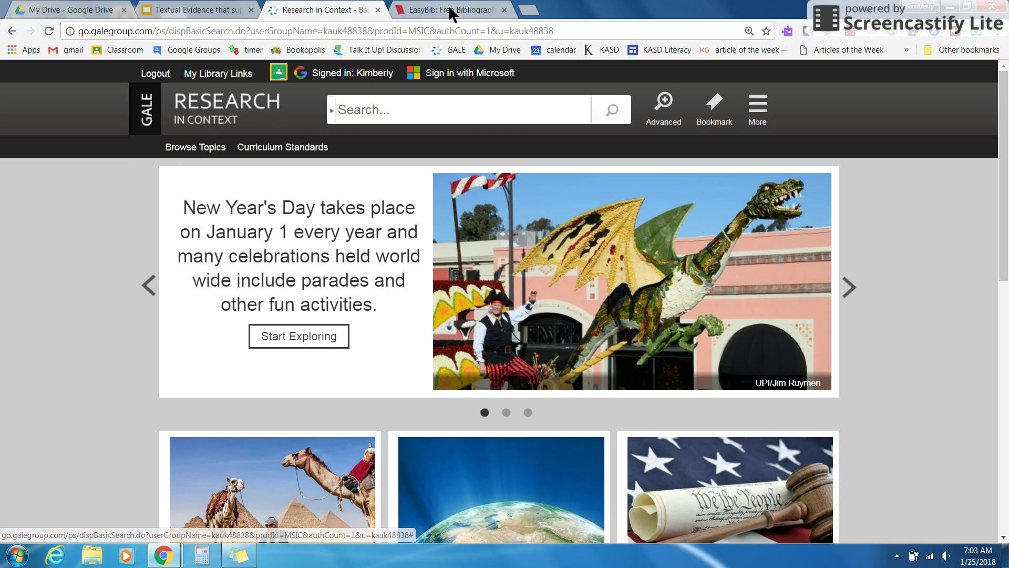
click(453, 10)
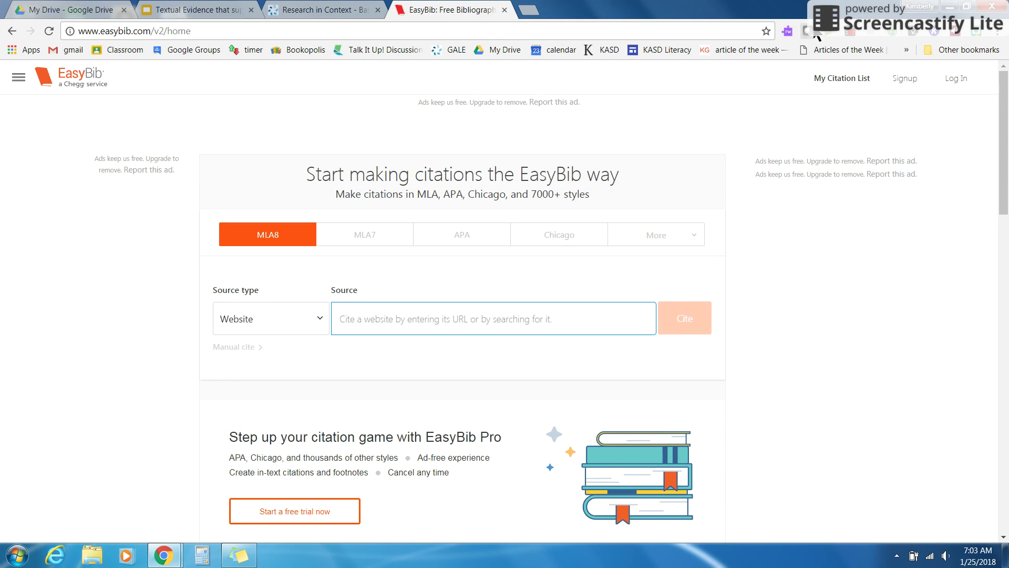
click(953, 79)
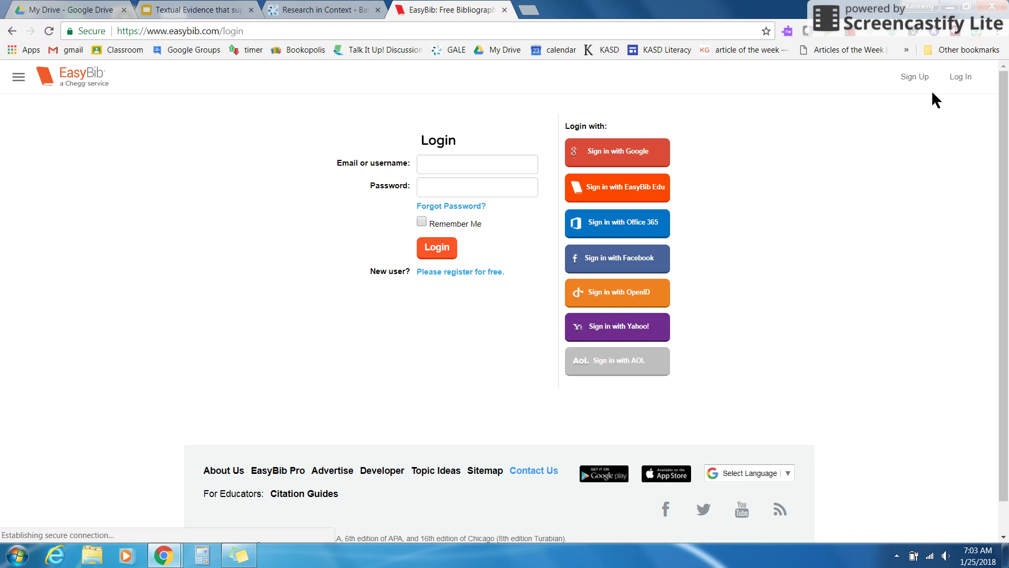
click(608, 154)
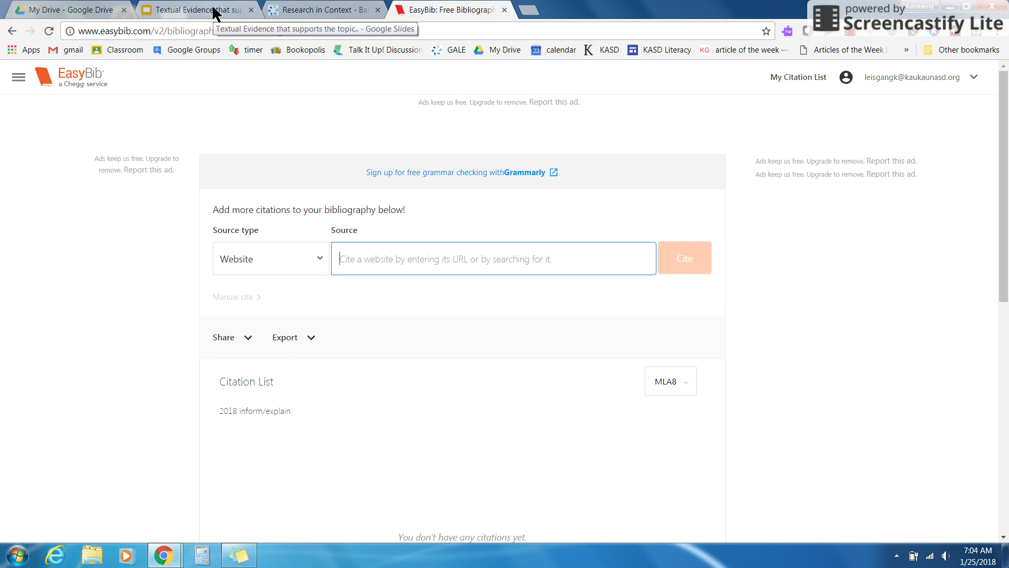
- Return to the Textual Evidence deck on its title slide with the Themes panel closed
click(215, 12)
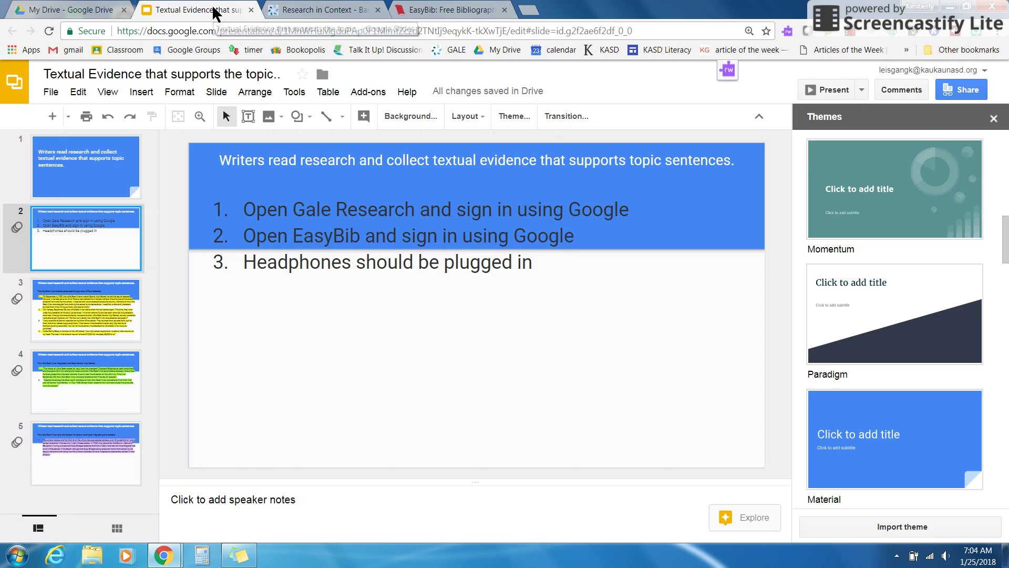
click(82, 180)
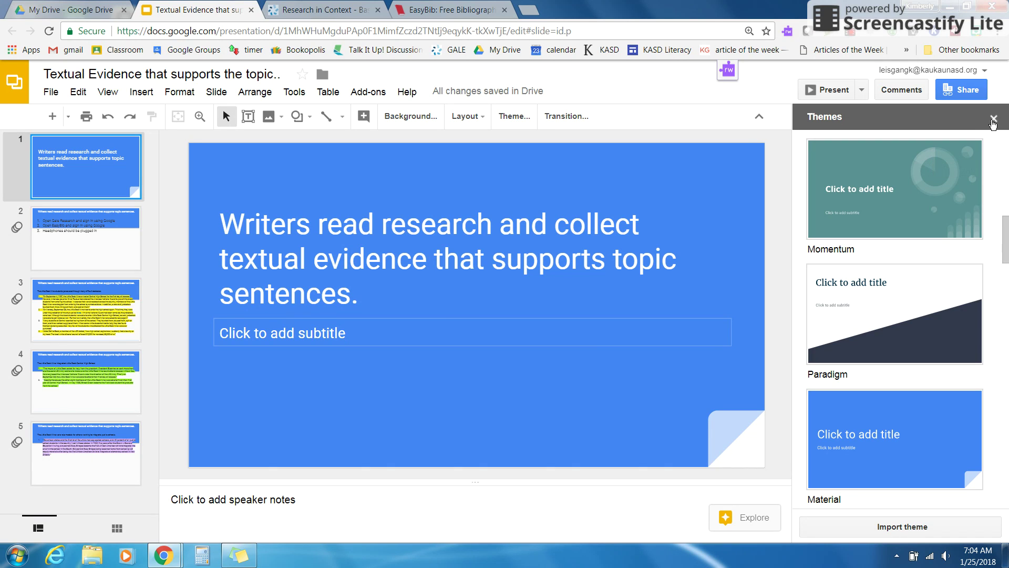
click(993, 121)
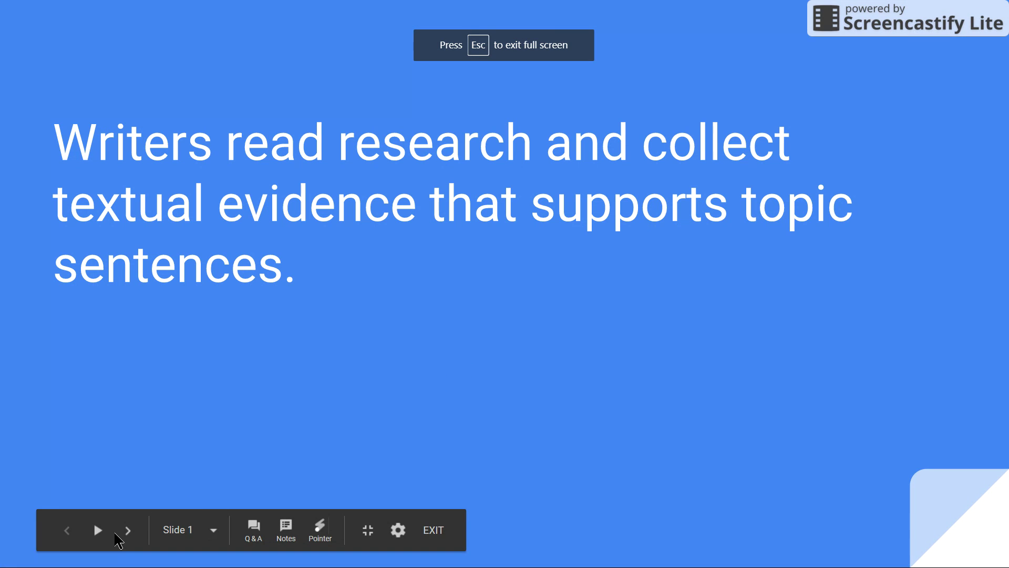
- Present slide 3, reveal the Little Rock Nine topic sentence, then resume editing
click(215, 530)
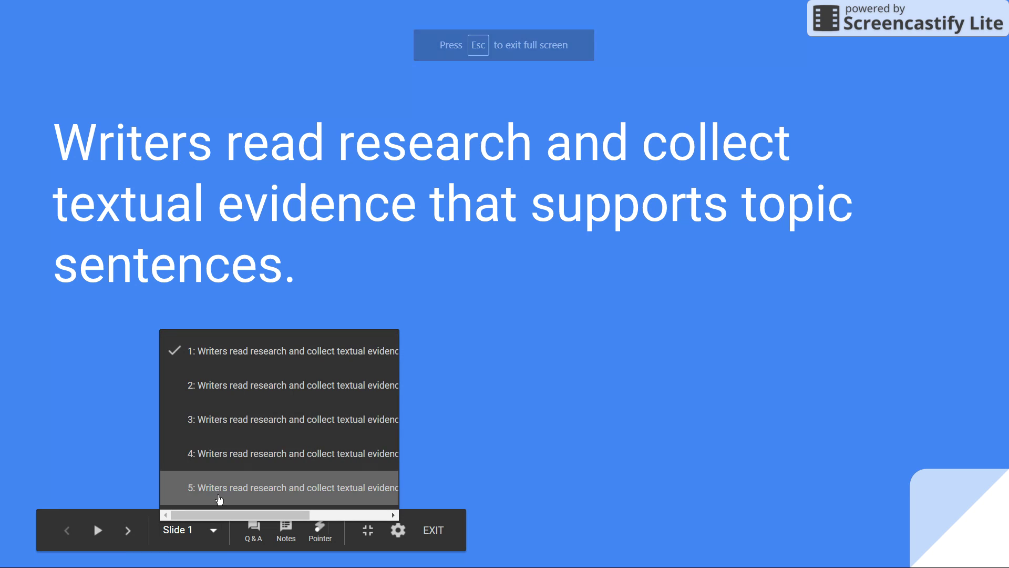
click(246, 425)
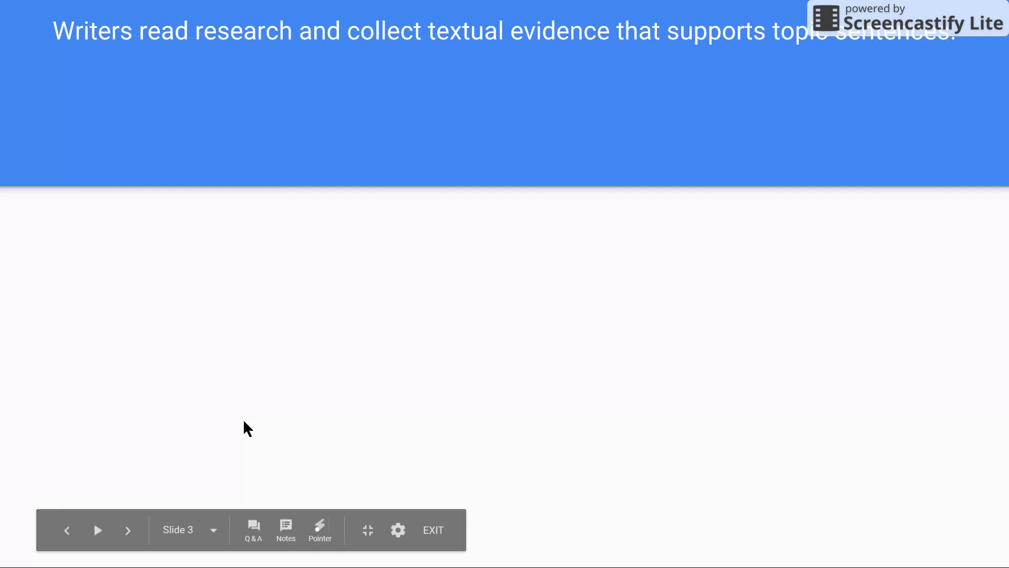
click(244, 418)
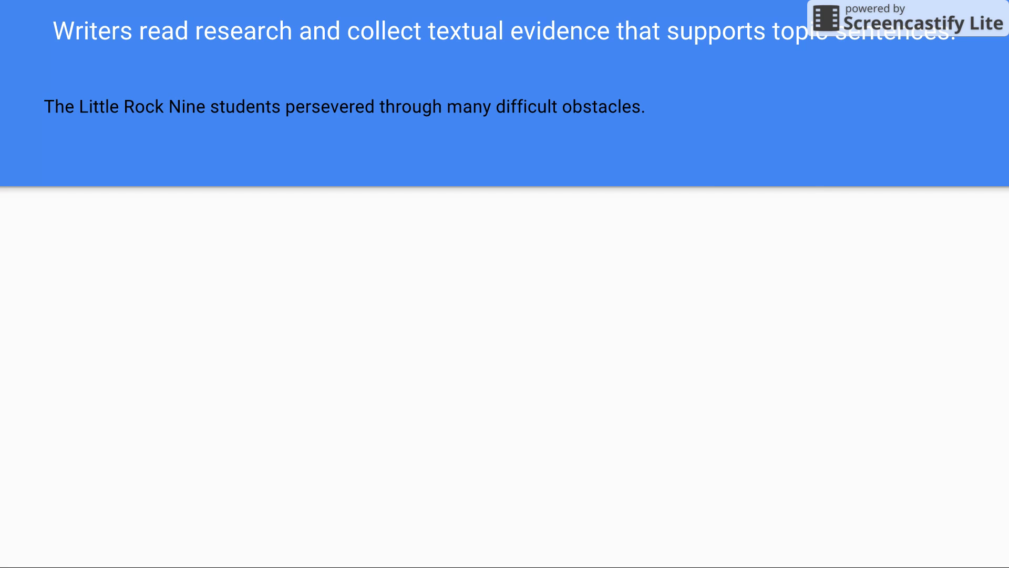
key(Escape)
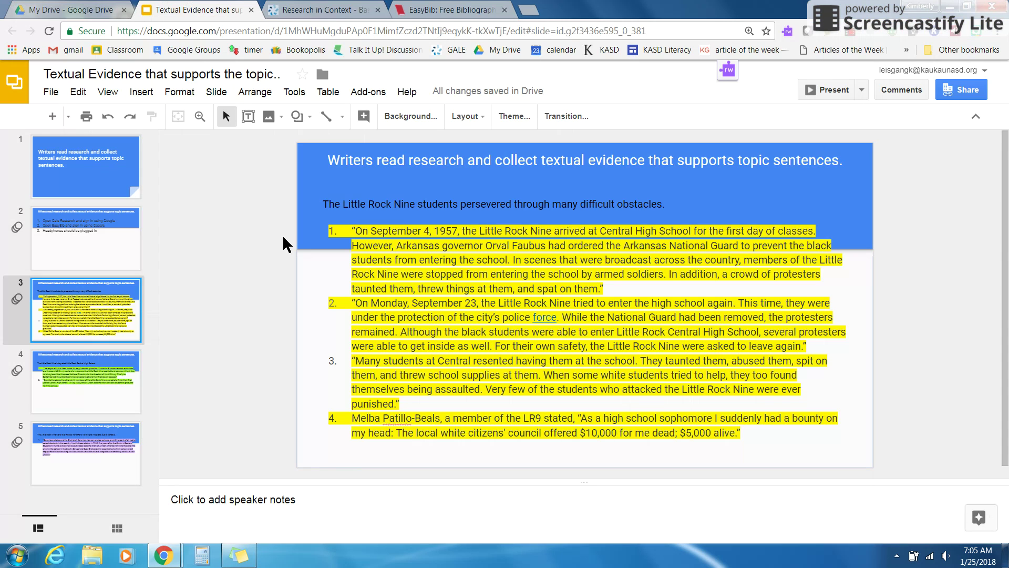
- In Gale, browse all U.S. History topics and open the Little Rock Nine topic
click(331, 10)
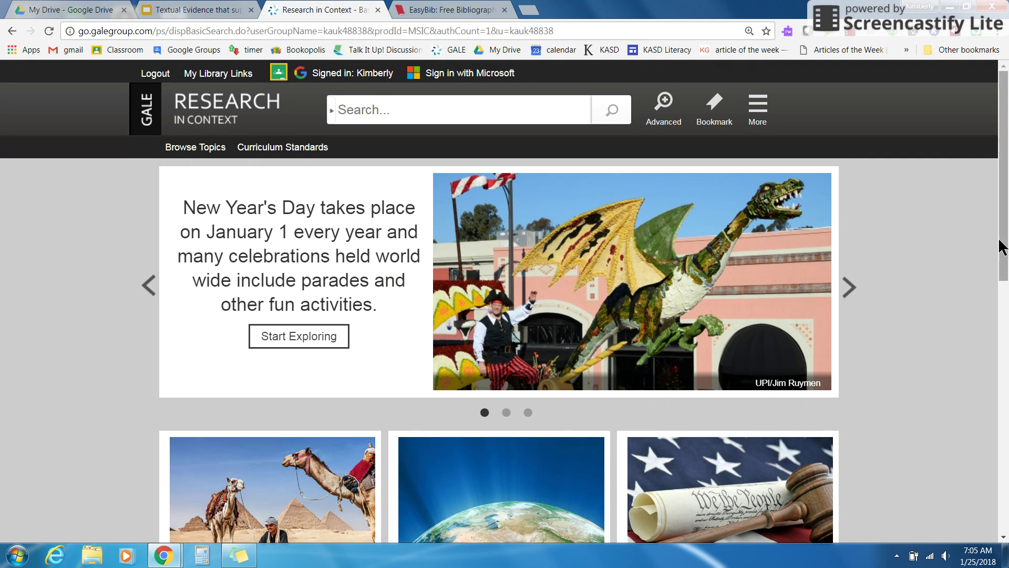
drag(1003, 243, 1003, 442)
scroll(980, 441, down, 3)
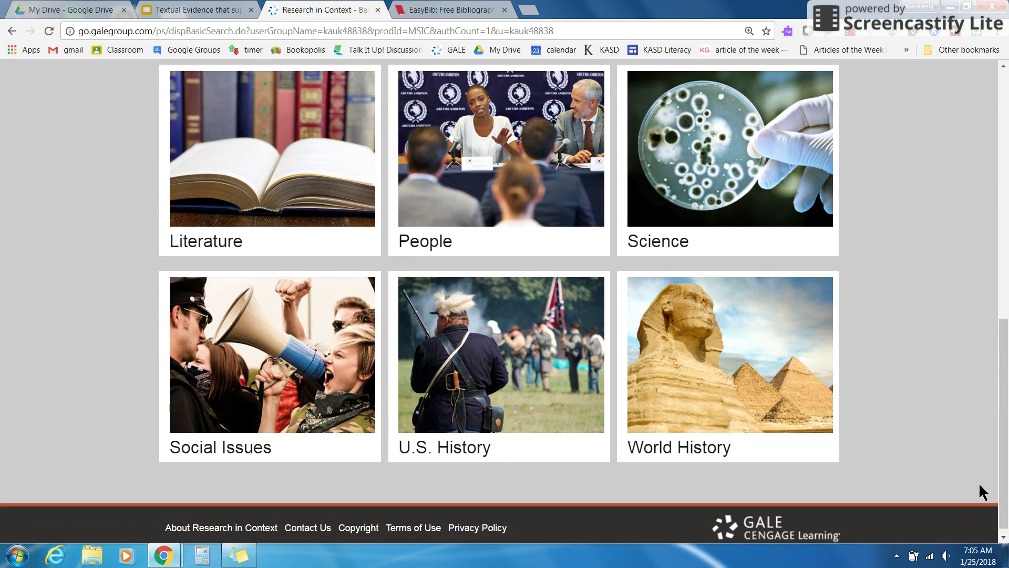
click(439, 452)
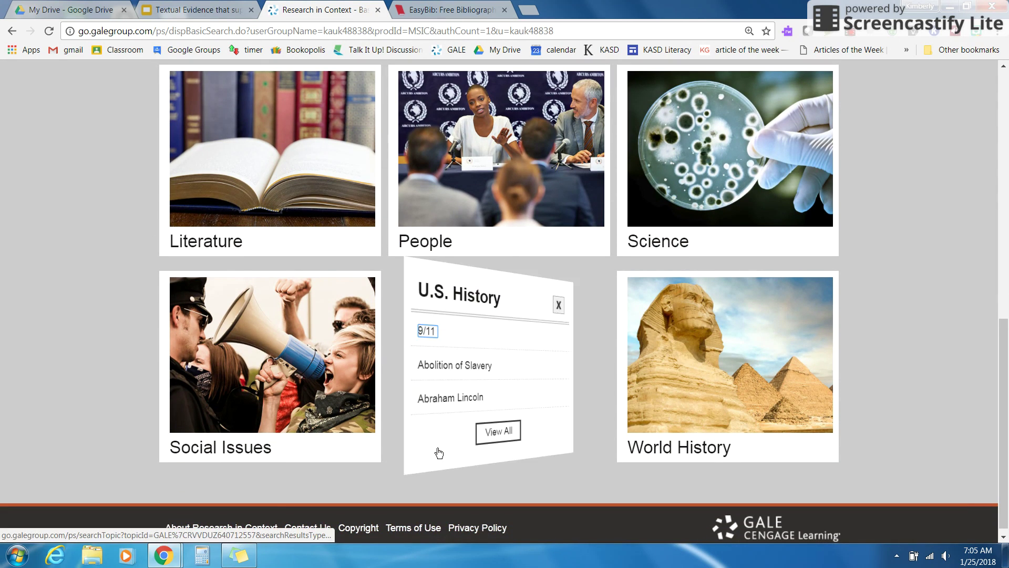
click(489, 435)
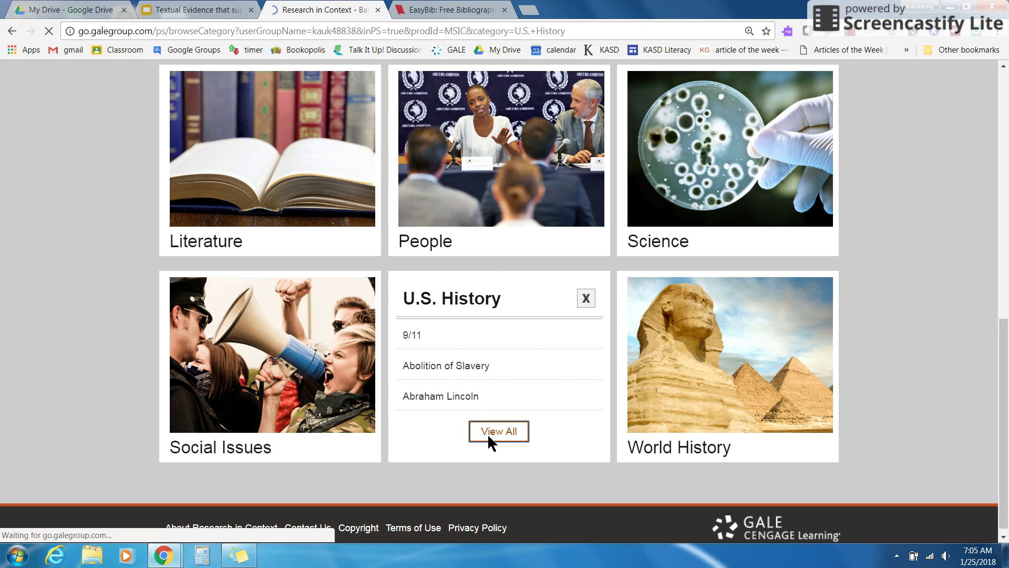
drag(1002, 193, 1001, 386)
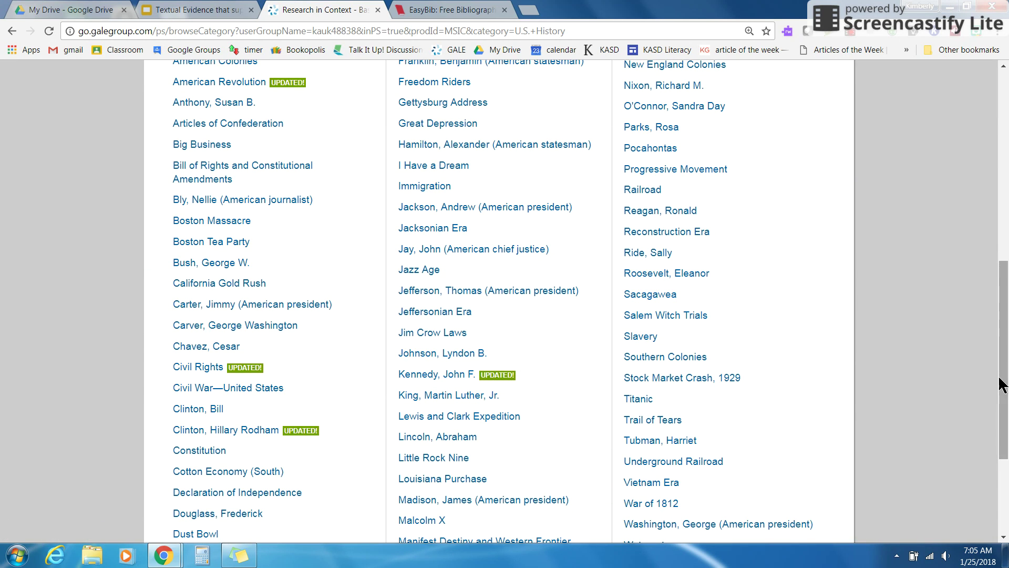
click(449, 453)
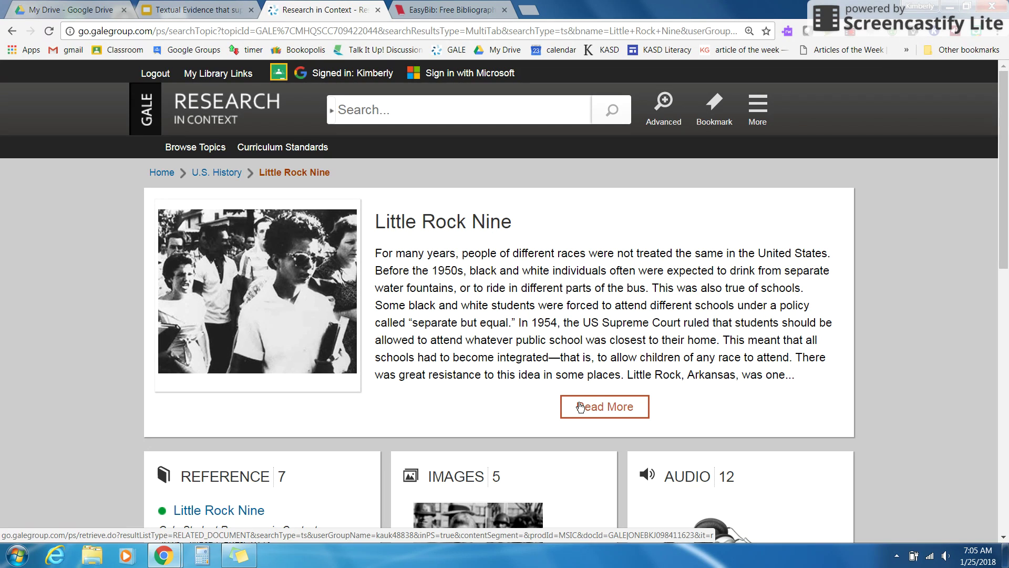
- Read the full Little Rock Nine article and export its citation to EasyBib
click(581, 407)
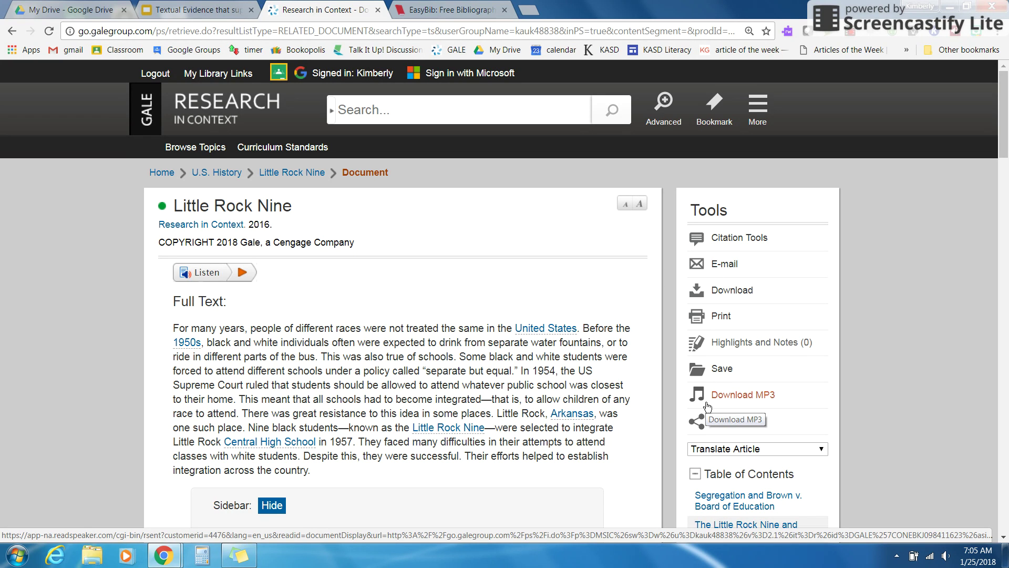
click(746, 239)
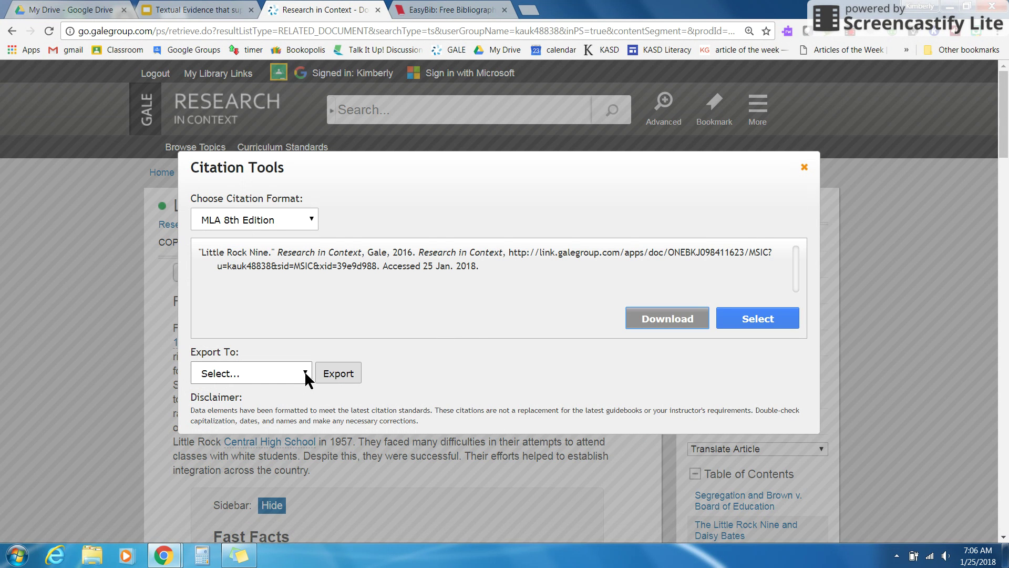
click(303, 375)
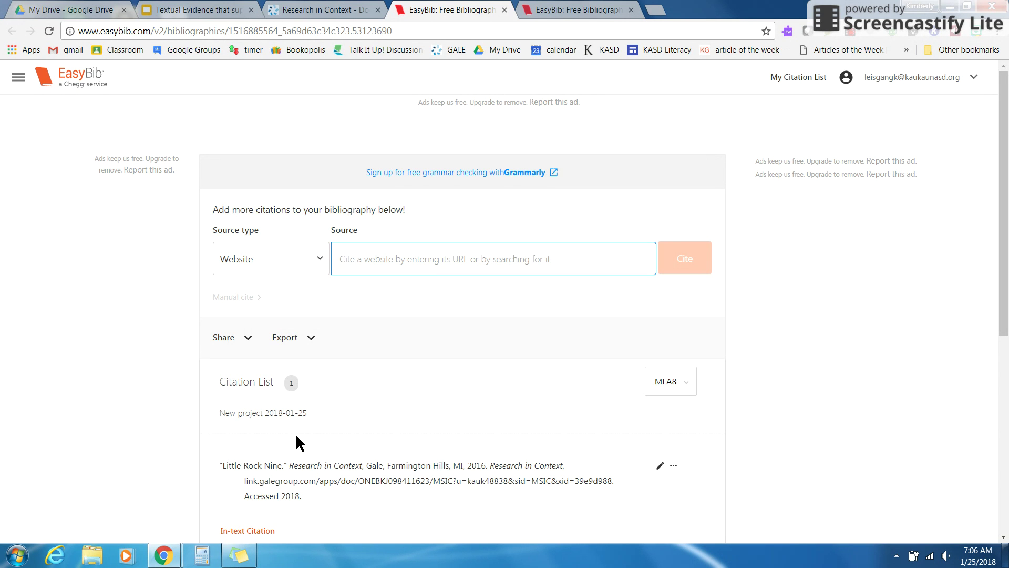
click(355, 9)
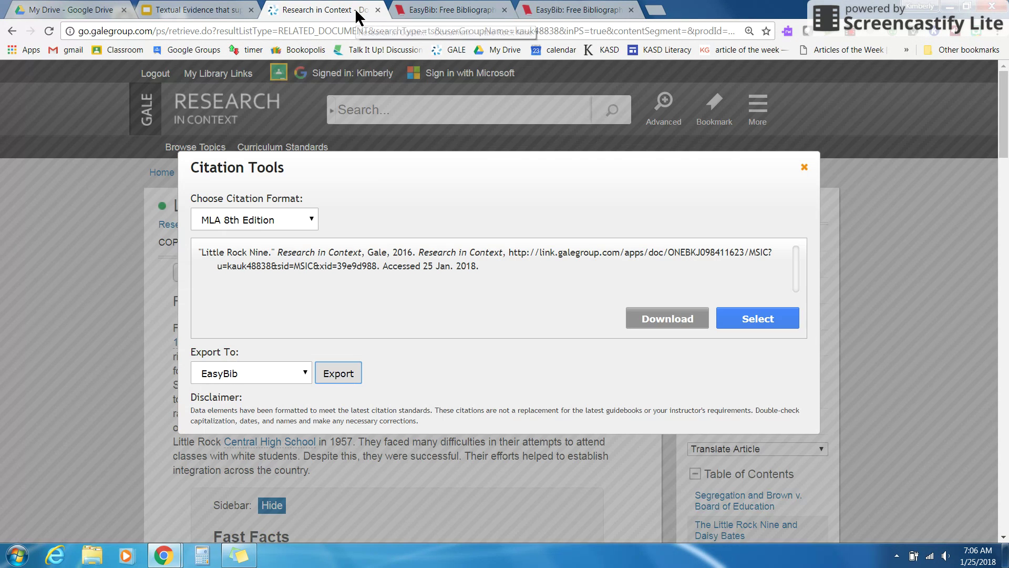
- Close the Citation Tools dialog to return to the article text
click(803, 170)
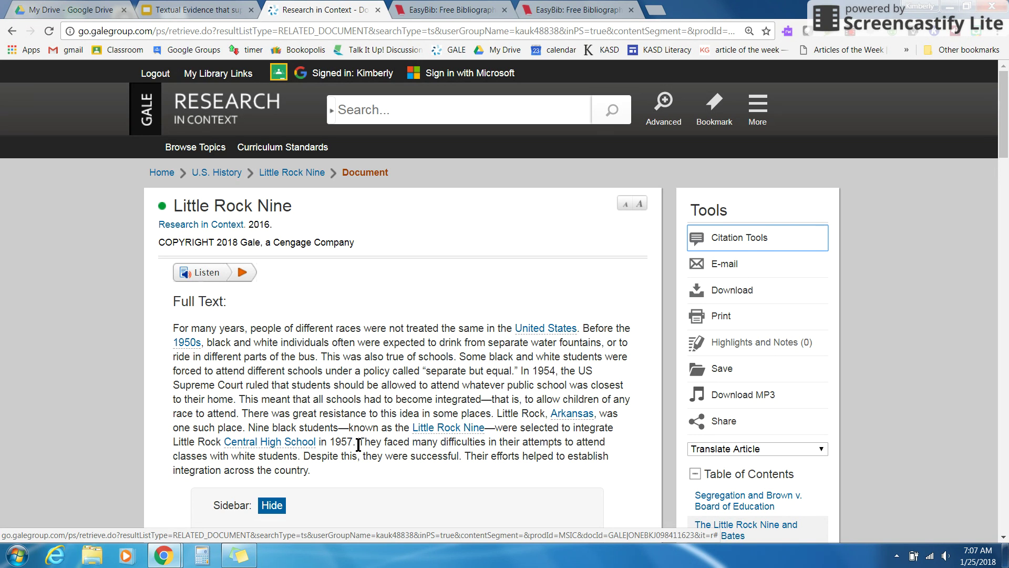
- Select the passage from "Nine black students" through "across the country." as evidence
click(249, 427)
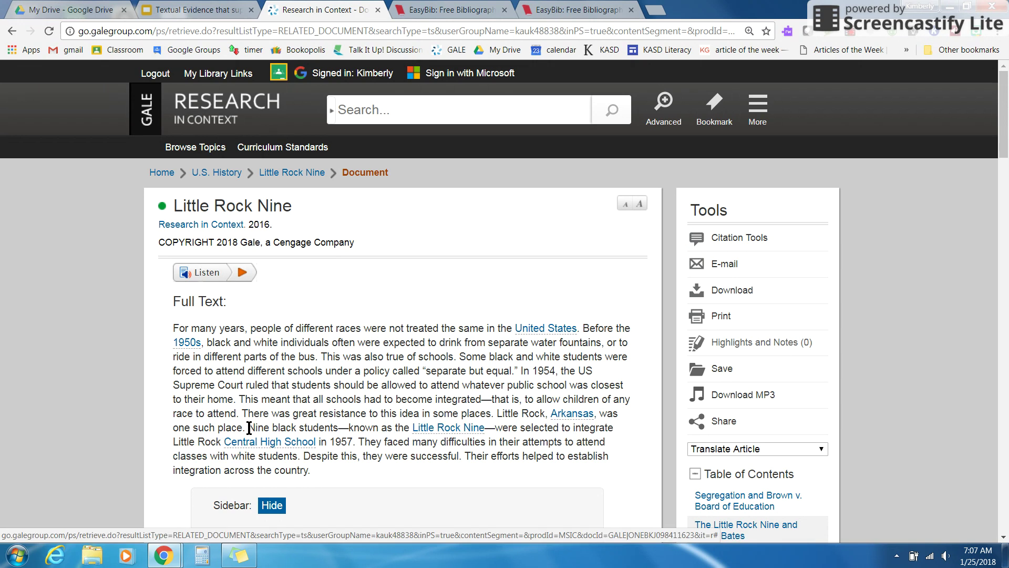
drag(249, 428, 314, 471)
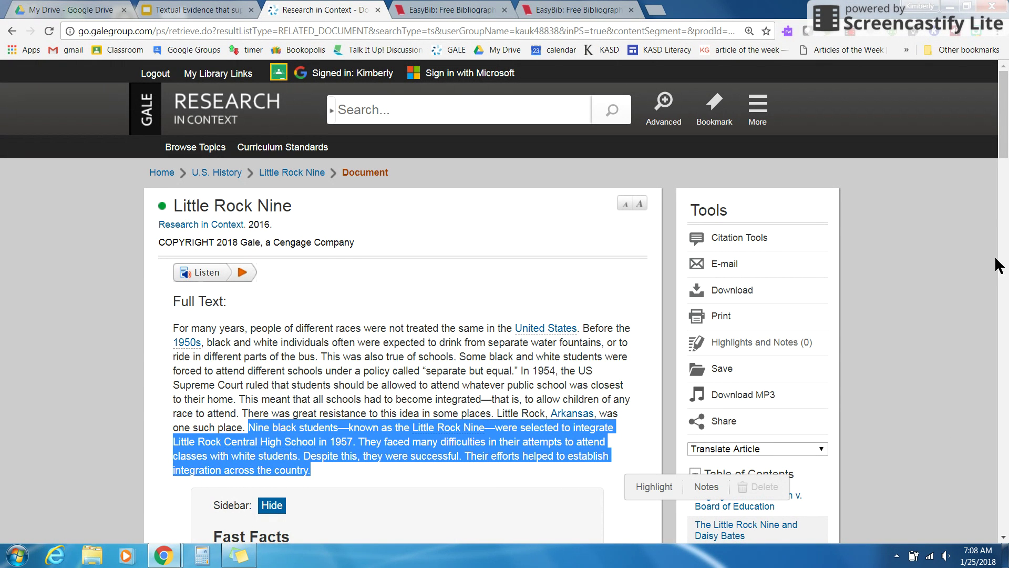
drag(1004, 142, 1004, 268)
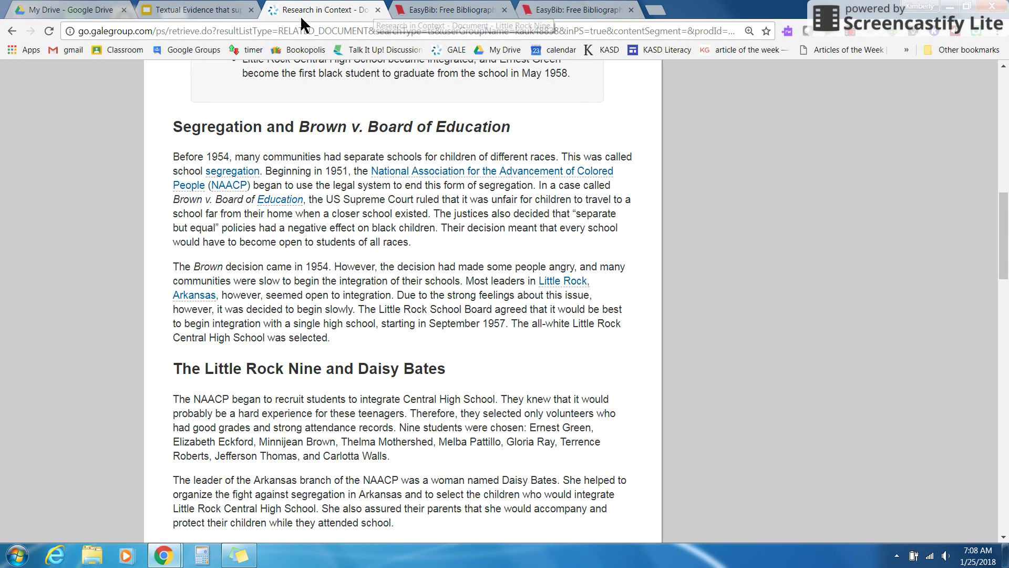
click(856, 31)
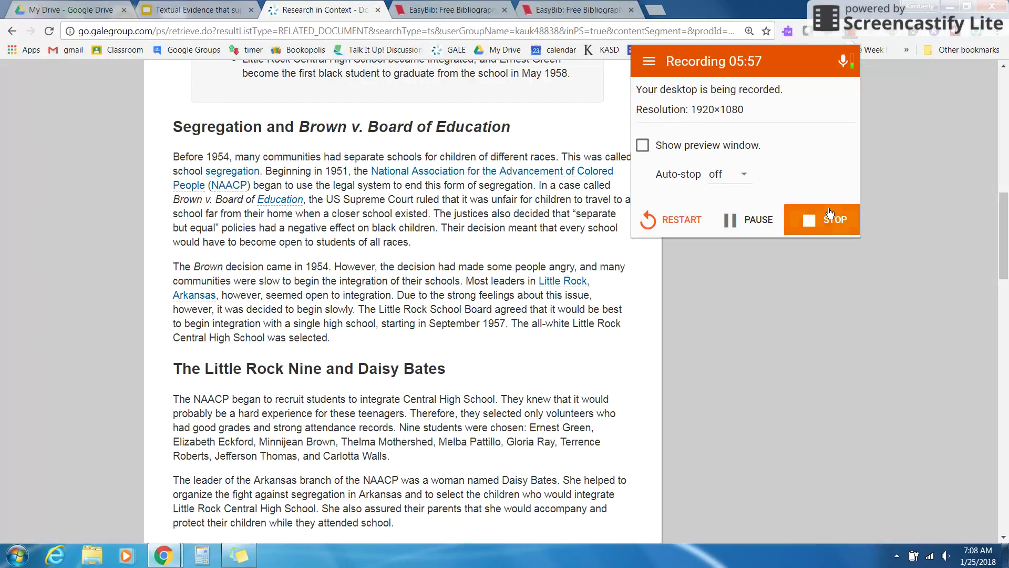